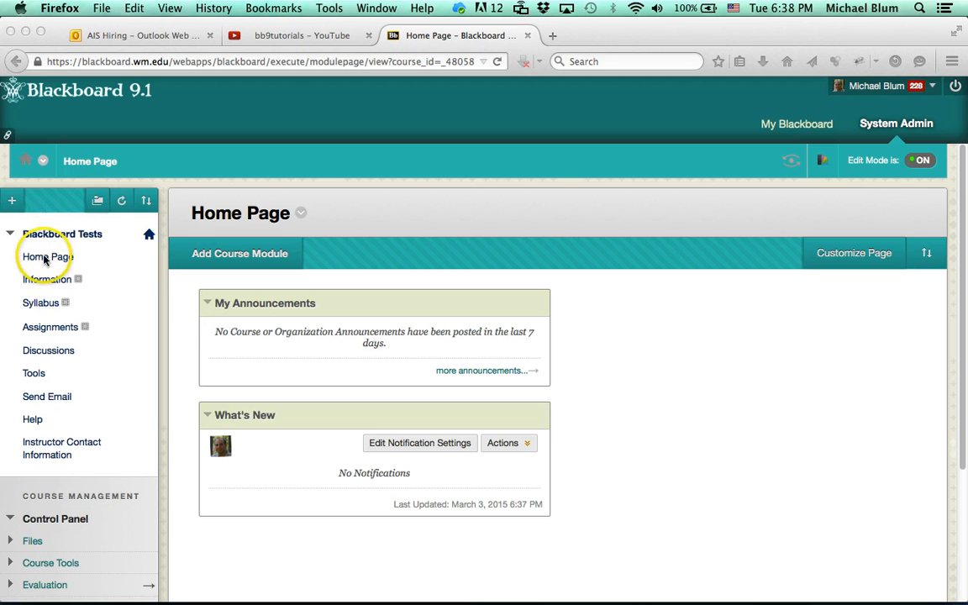
Step: Open the course's Assignments area and start creating a new test there
click(45, 329)
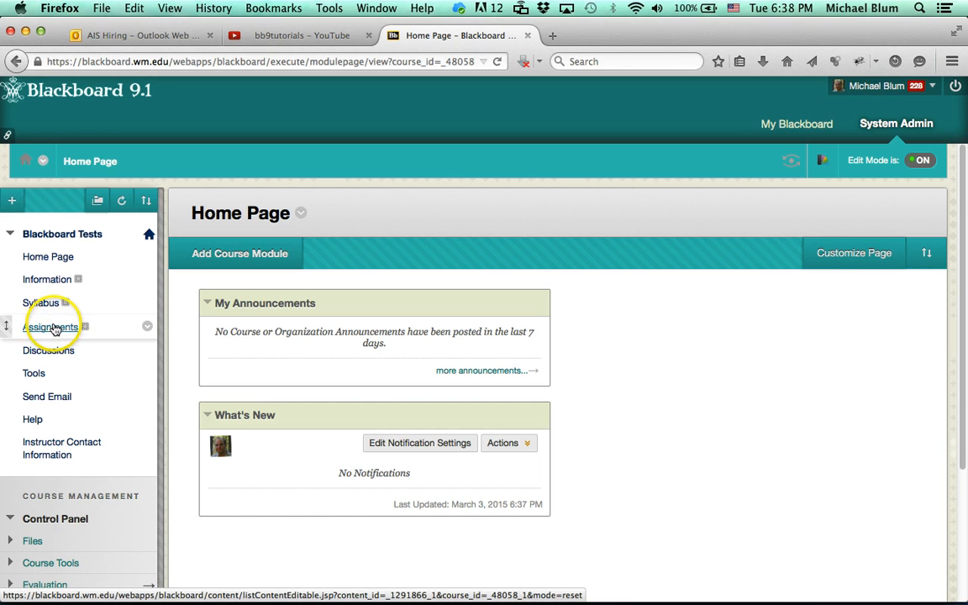
click(53, 329)
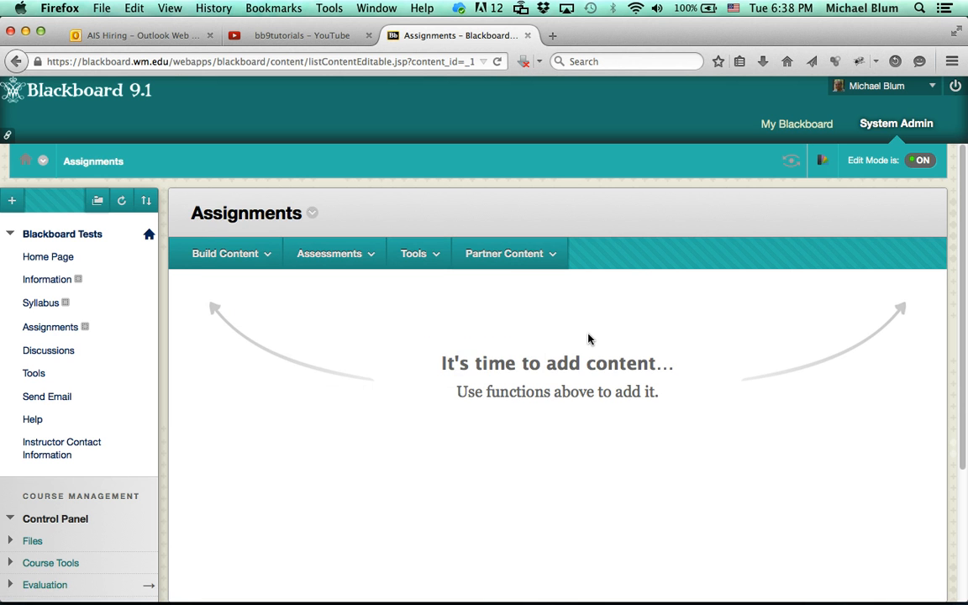
click(330, 254)
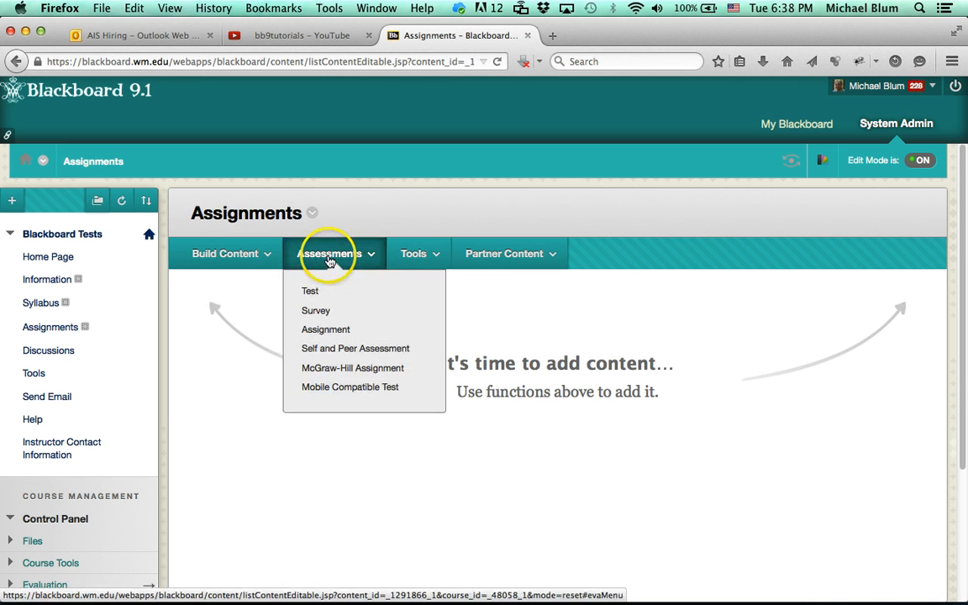
click(310, 291)
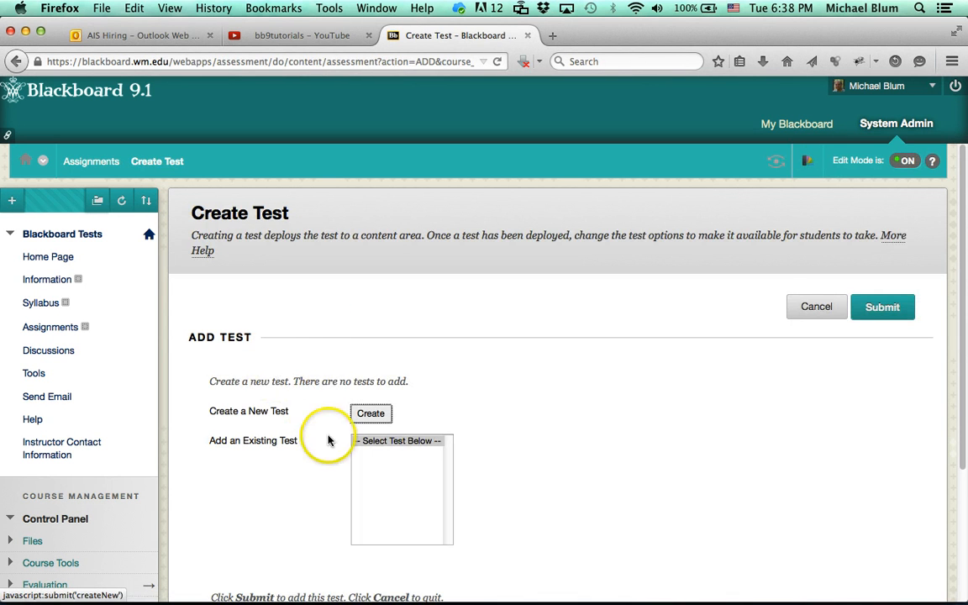
click(363, 463)
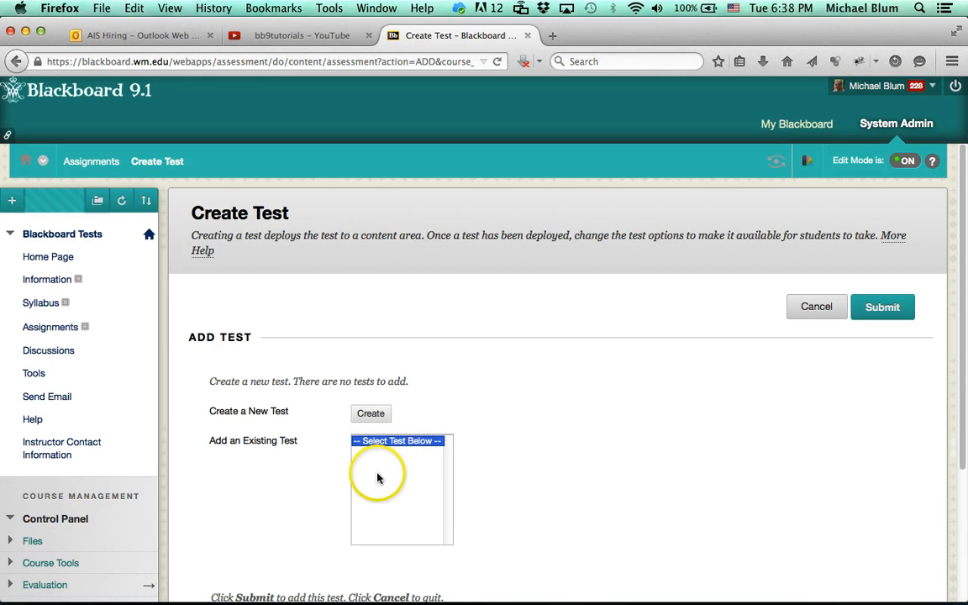
click(370, 414)
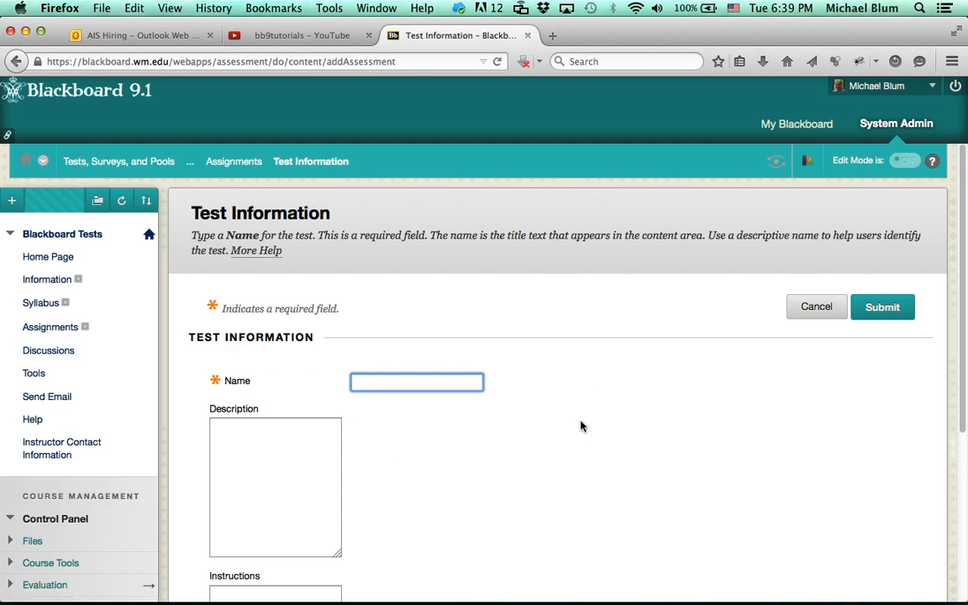
Step: Name the test "Test 1", leave its description and instructions empty, and submit the test information
text(Test 1)
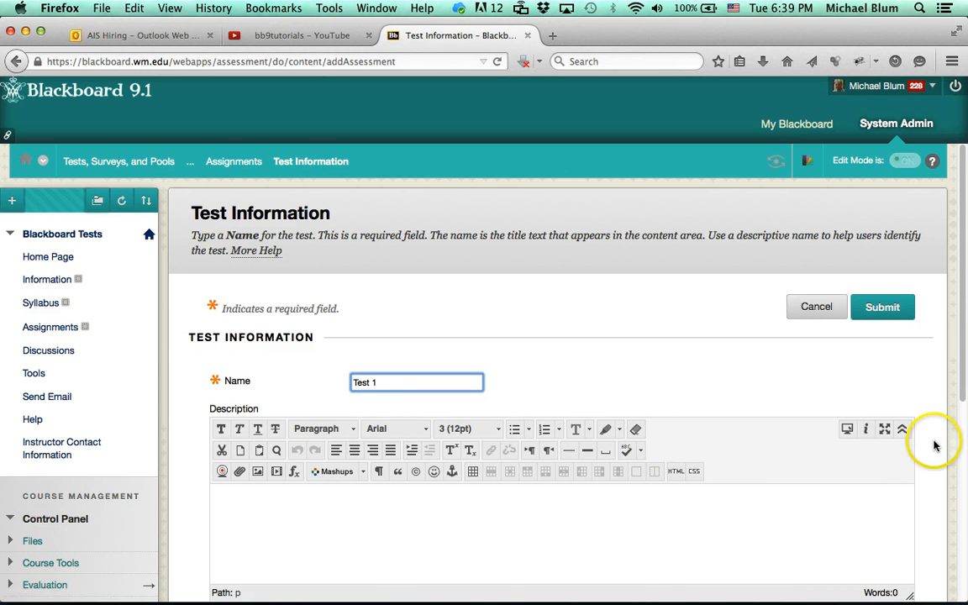
scroll(933, 446, down, 4)
scroll(933, 446, down, 4)
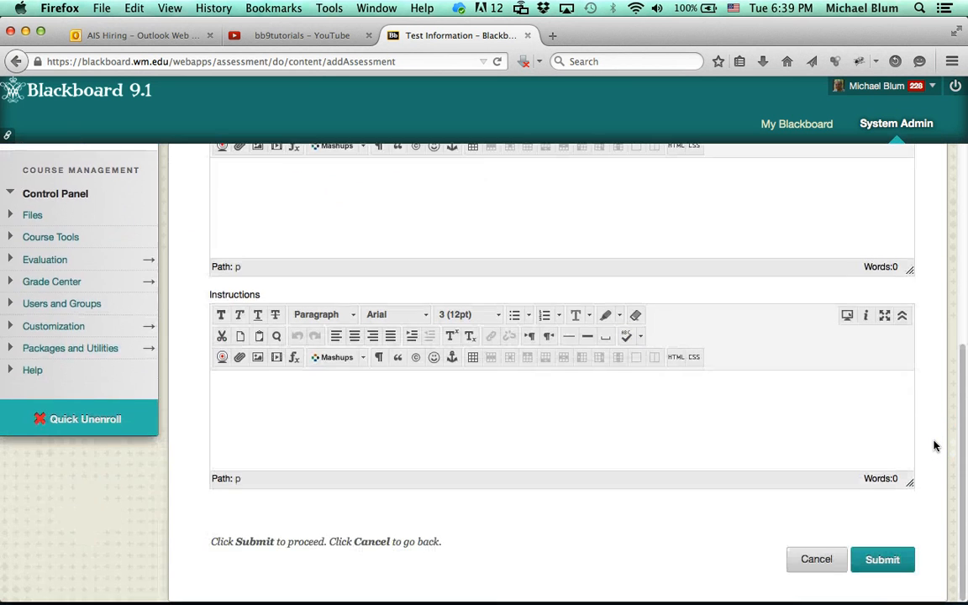
click(882, 559)
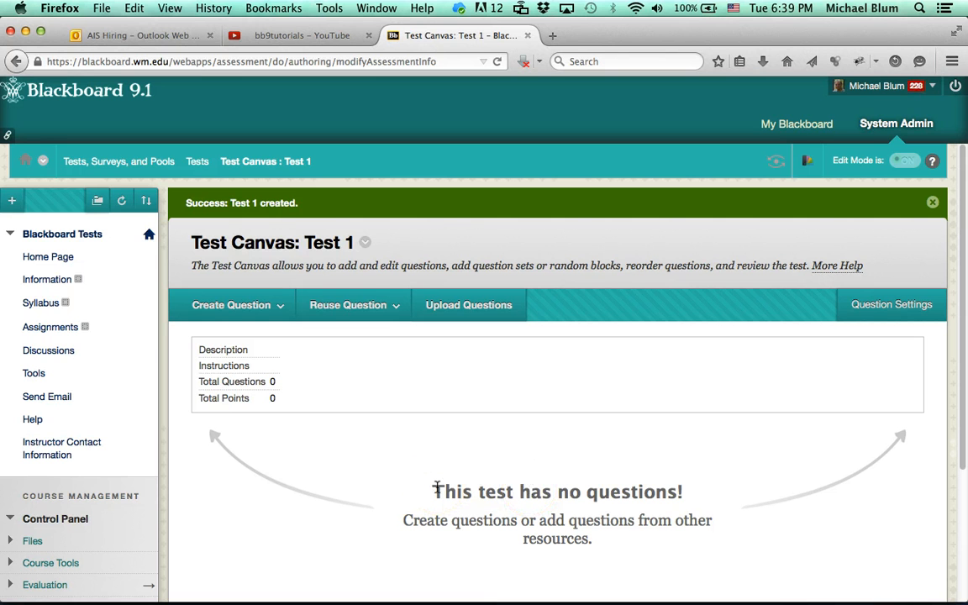
click(352, 446)
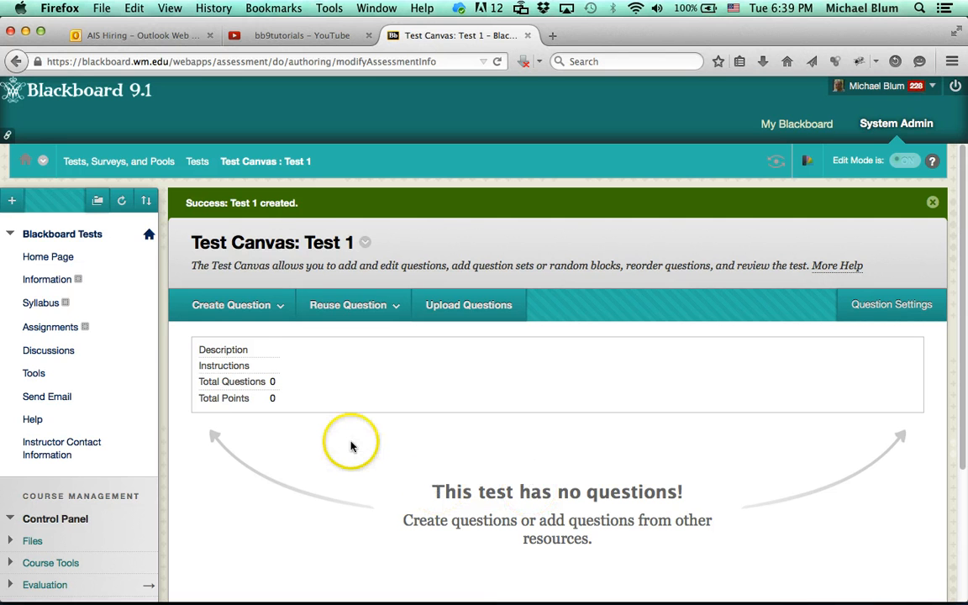
Step: Create a True/False question with the text "George Washington was the first president of the United States"
click(278, 308)
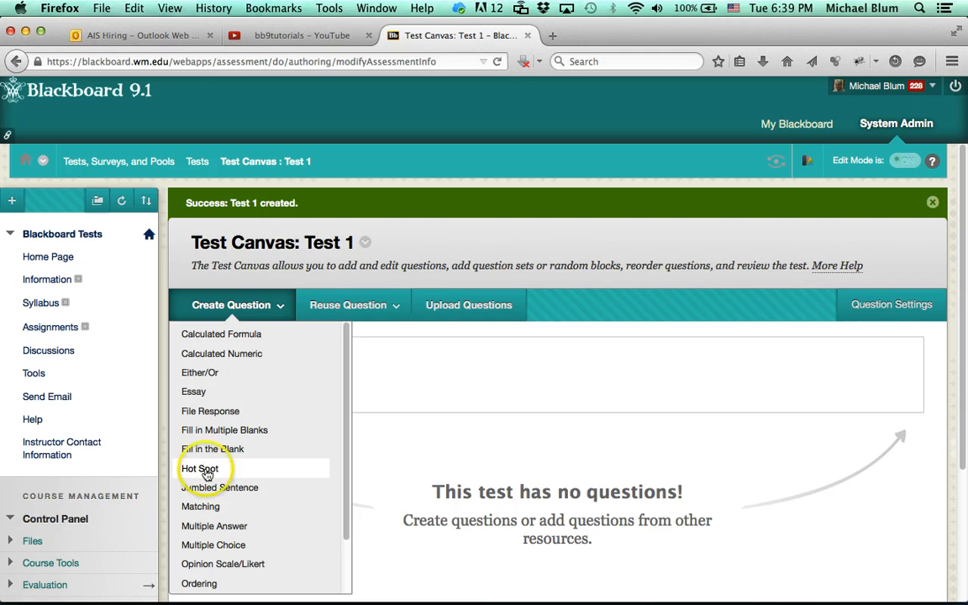
click(347, 561)
drag(347, 561, 346, 594)
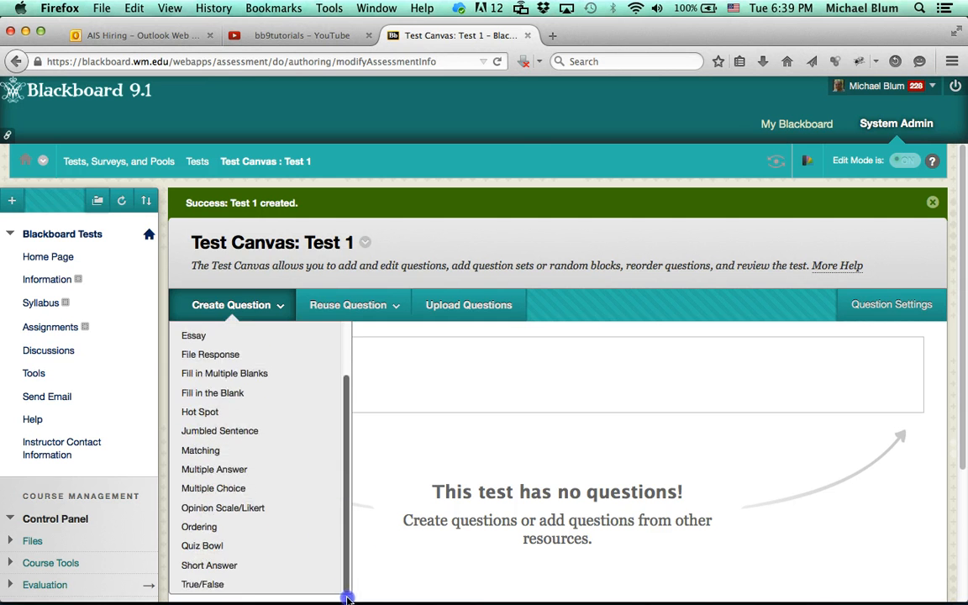
click(269, 309)
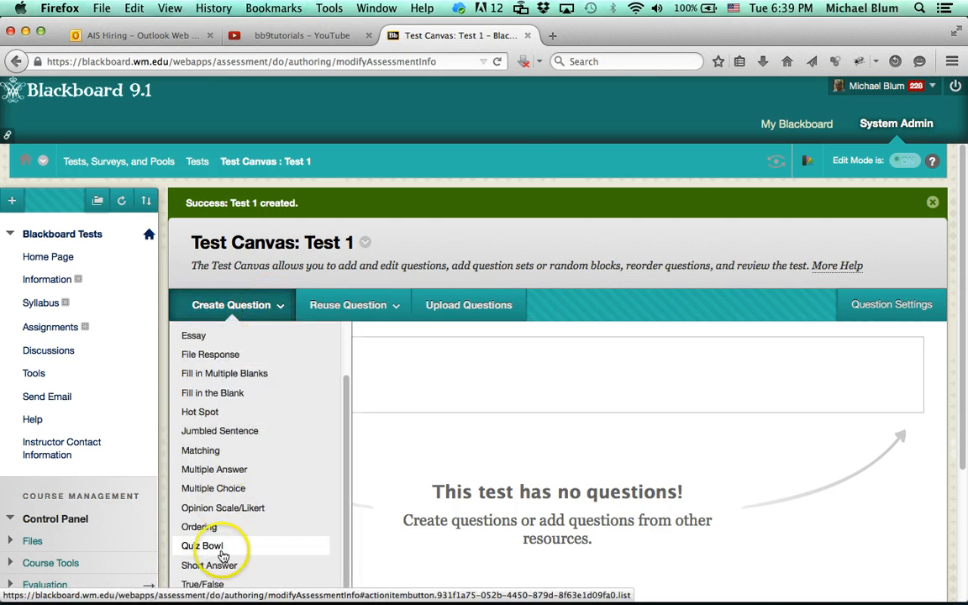
click(217, 585)
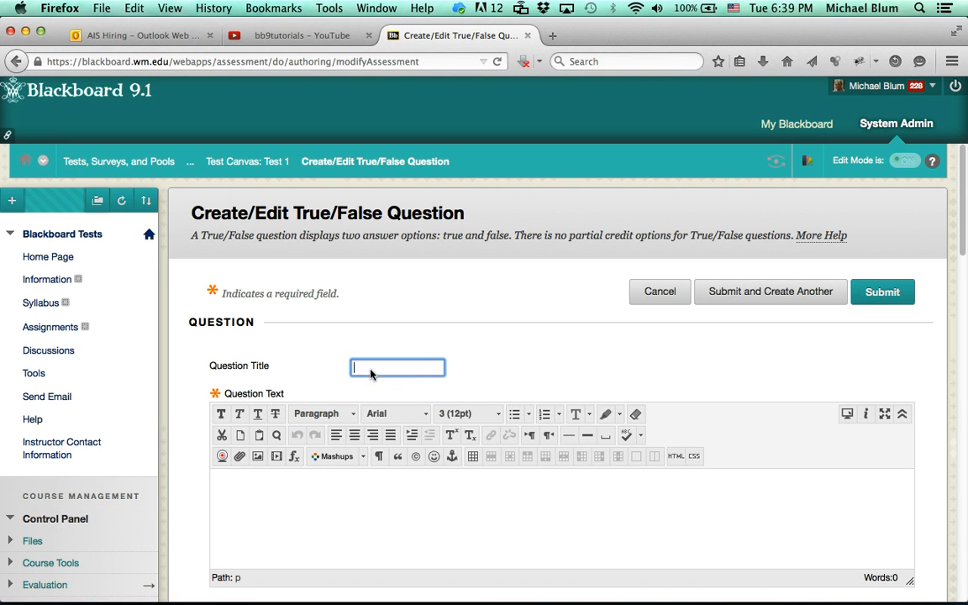
click(258, 509)
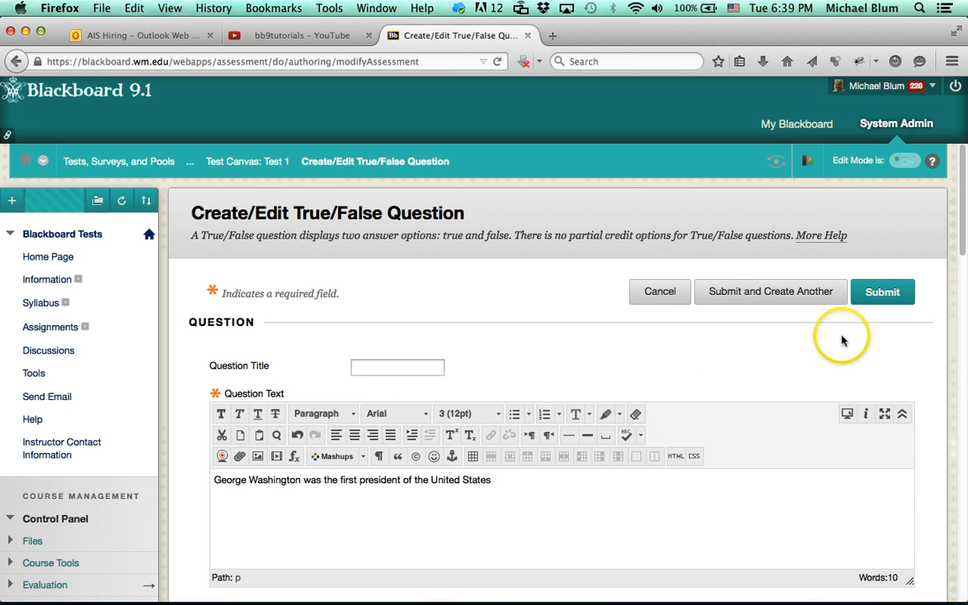
Step: Keep True as the correct answer, leave feedback and instructor notes empty, and submit the question
drag(964, 242, 965, 335)
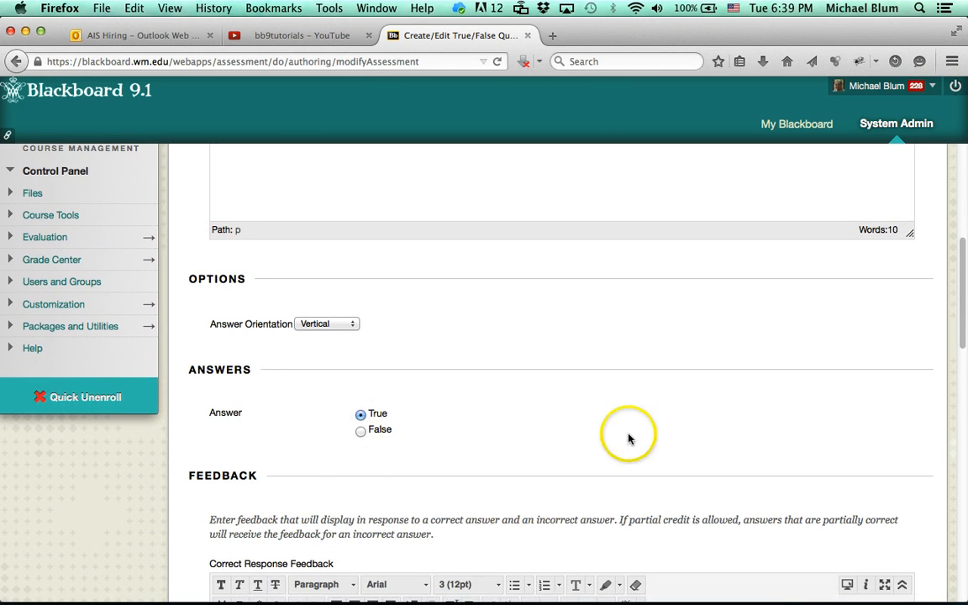
scroll(629, 439, down, 8)
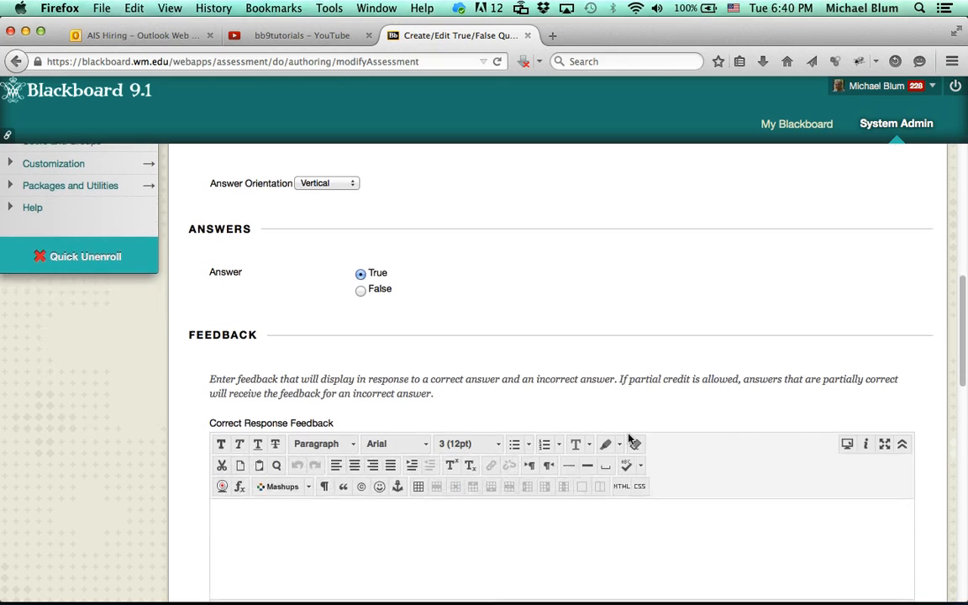
scroll(626, 447, down, 10)
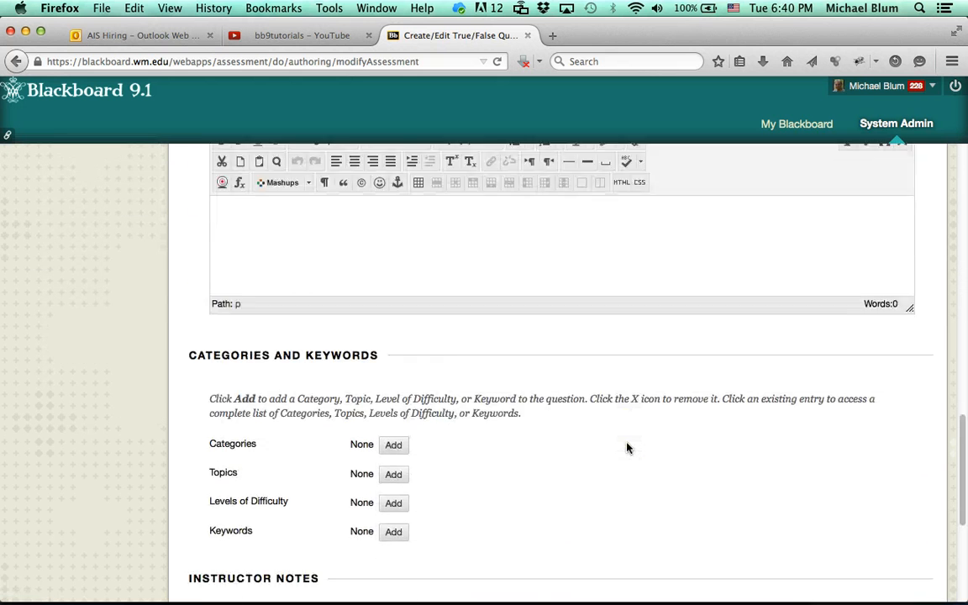
scroll(627, 447, down, 3)
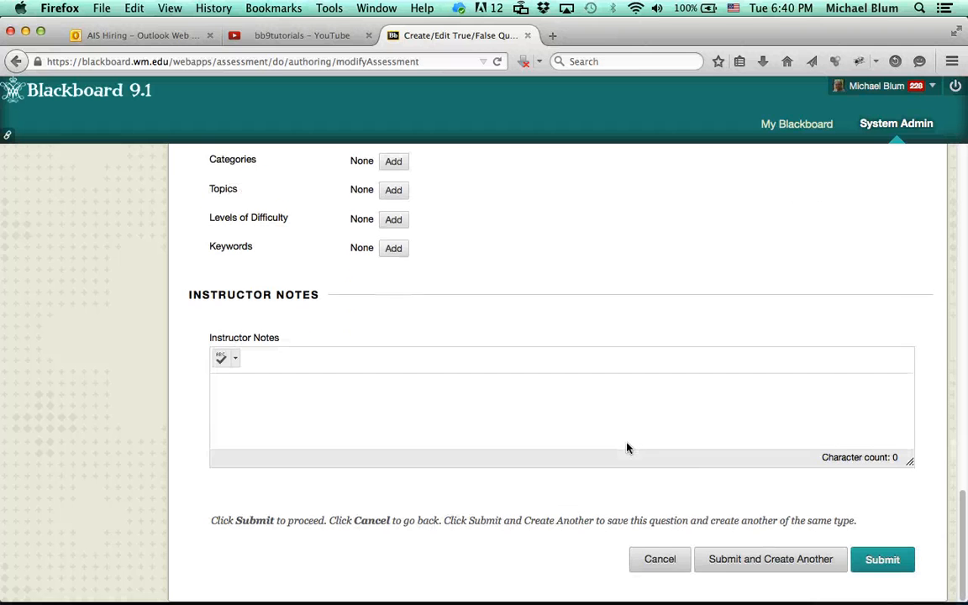
click(882, 560)
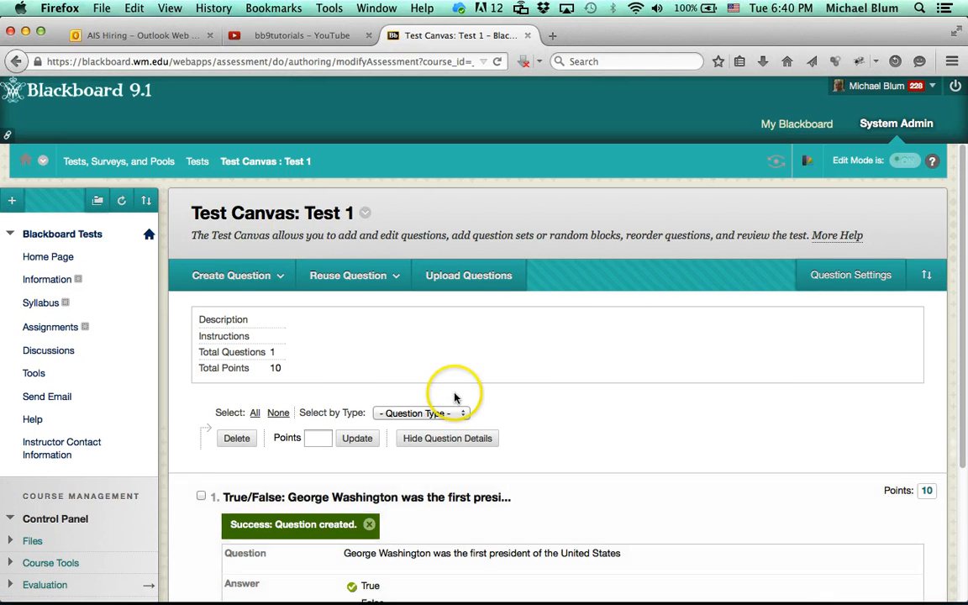
Step: Finish editing the test's questions and add the existing Test 1 to the Assignments area
drag(962, 343, 953, 544)
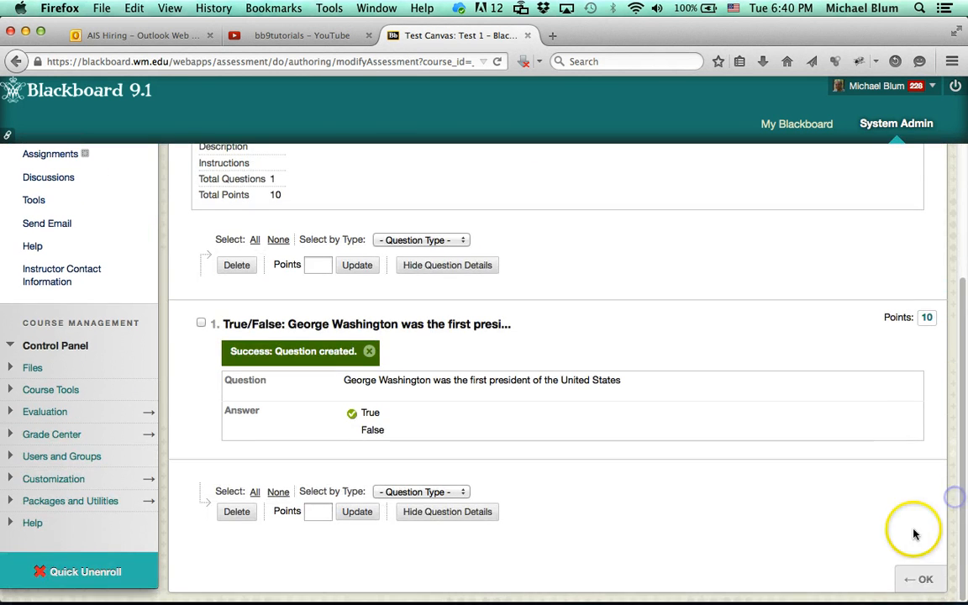
click(922, 580)
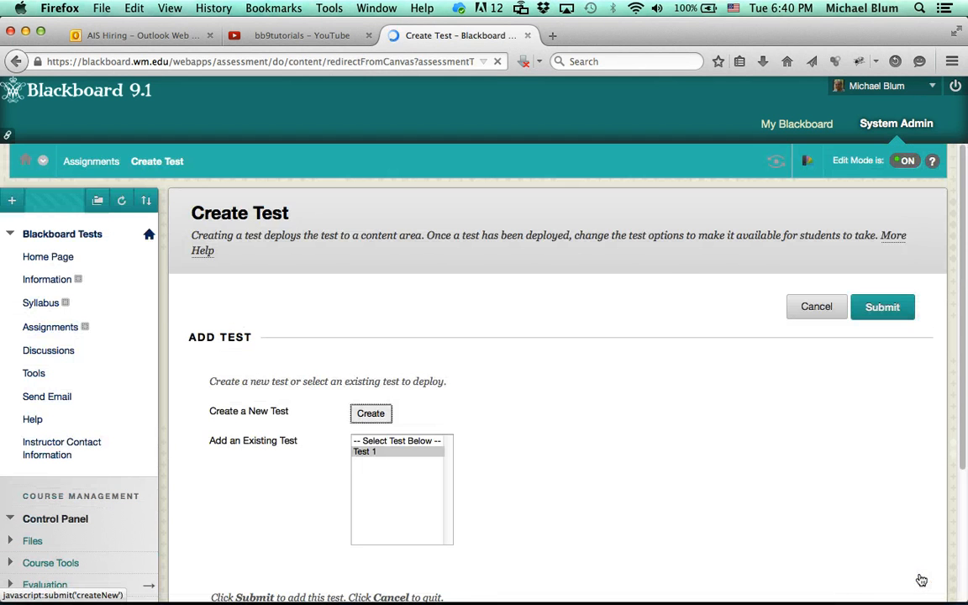
click(708, 518)
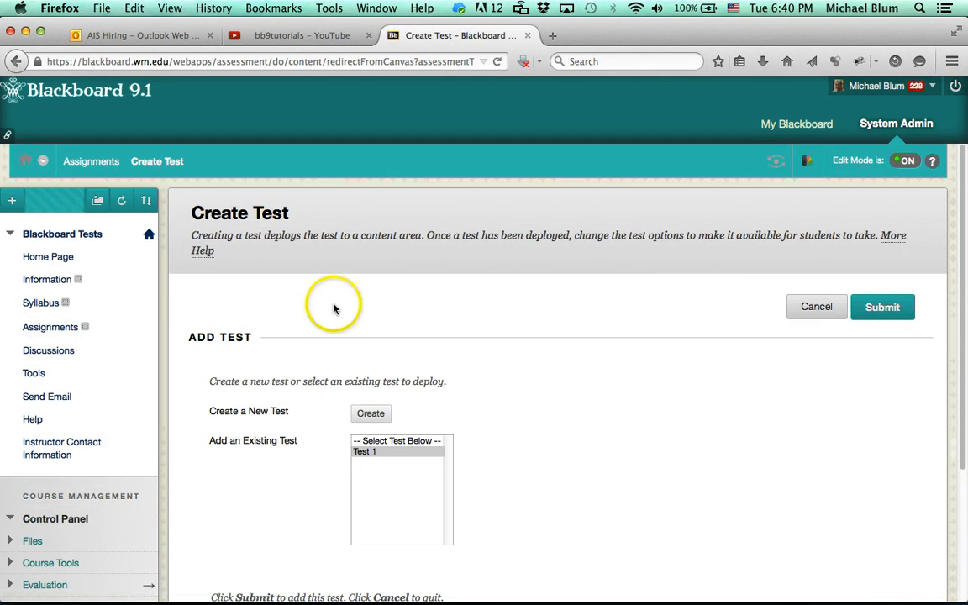
click(370, 452)
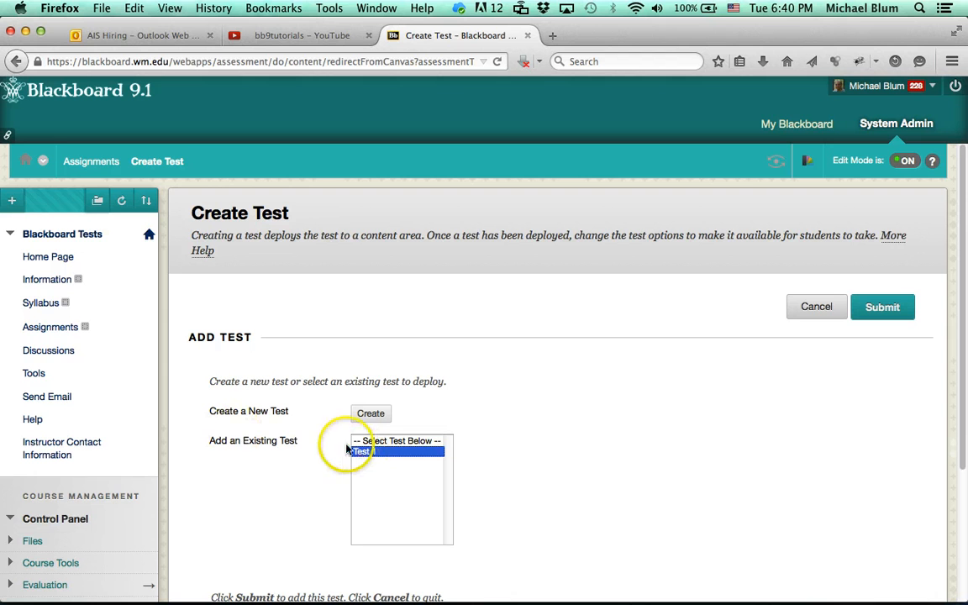
click(875, 309)
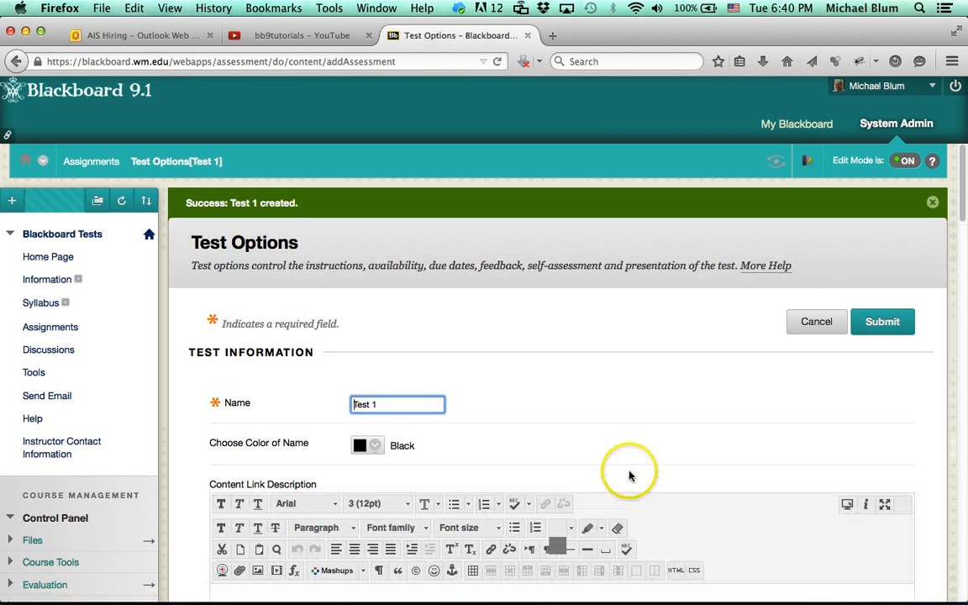
Step: Make the test link available to students in the test availability options
scroll(632, 423, down, 1)
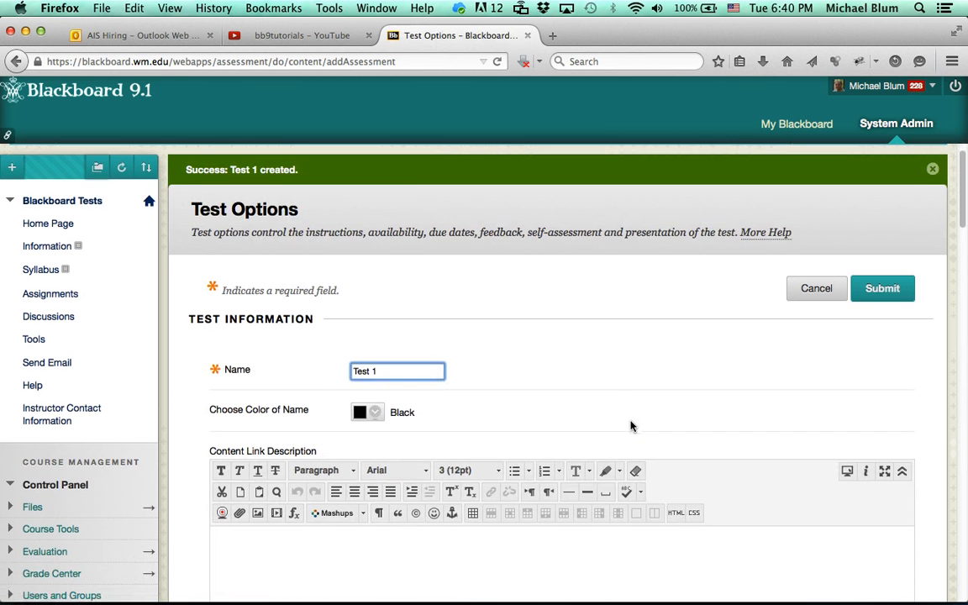
scroll(631, 425, down, 2)
scroll(582, 379, down, 3)
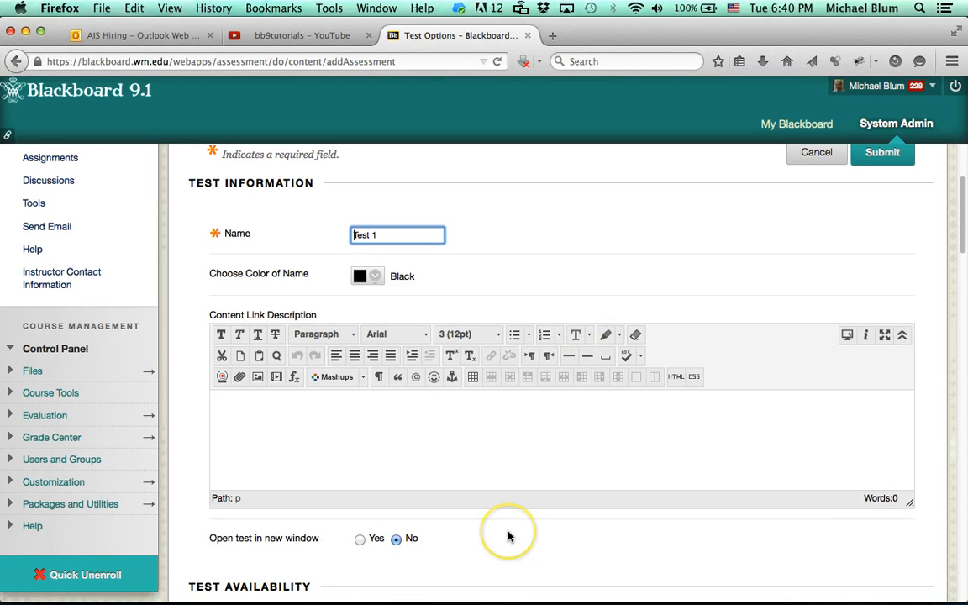
scroll(508, 536, down, 6)
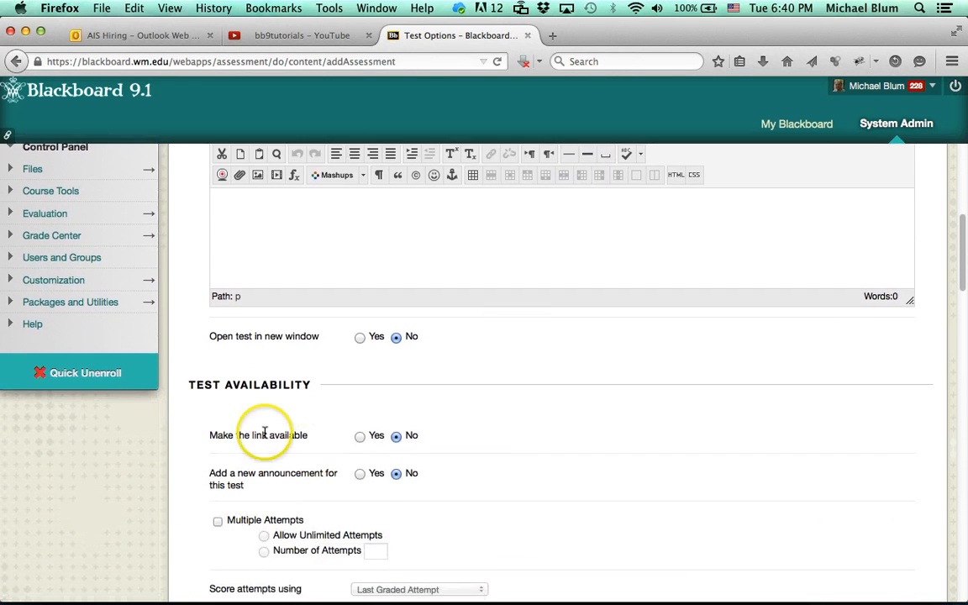
scroll(560, 469, down, 2)
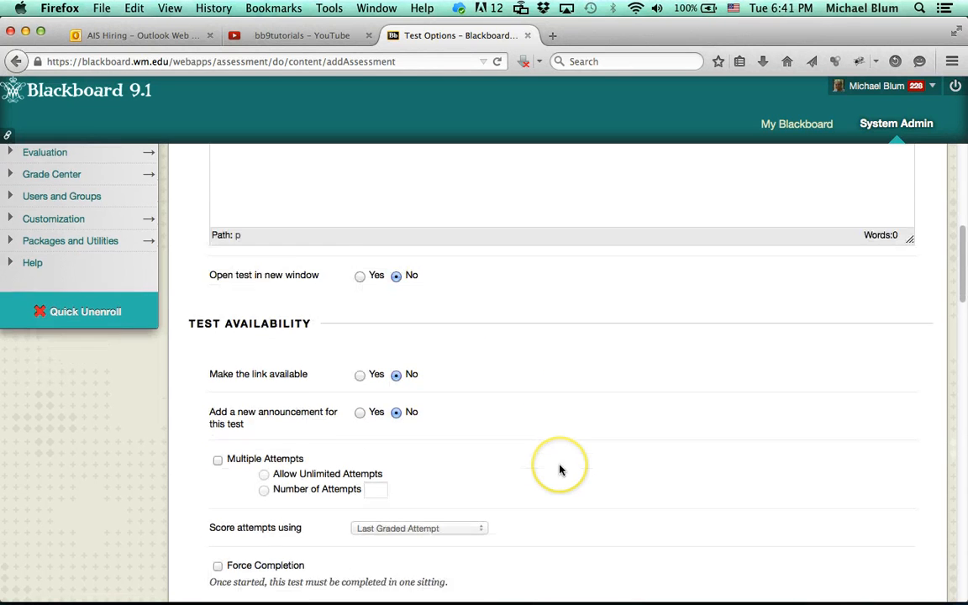
click(359, 345)
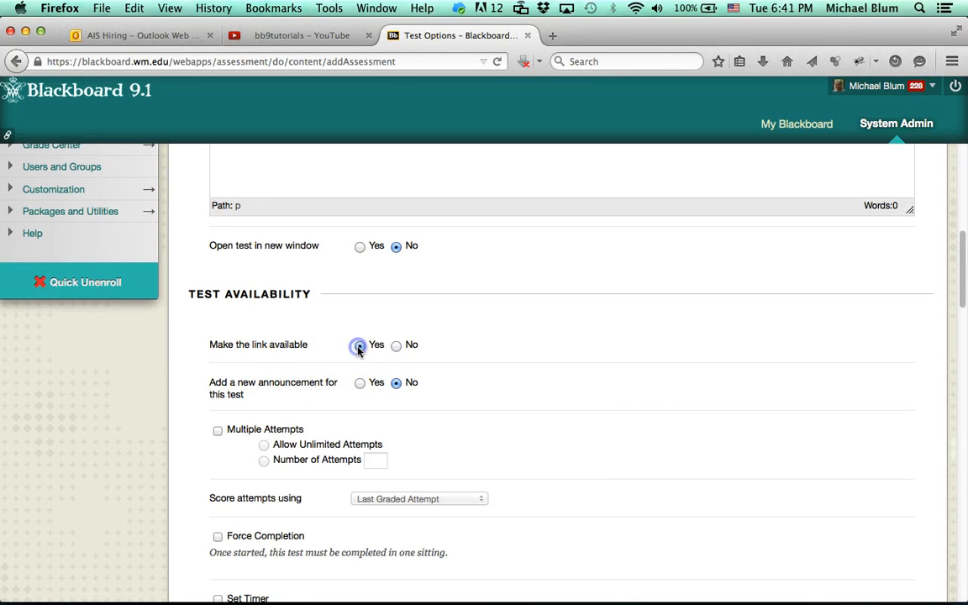
Step: Enable the test timer and set it to 2 minutes, leaving Auto-Submit off
scroll(629, 414, down, 4)
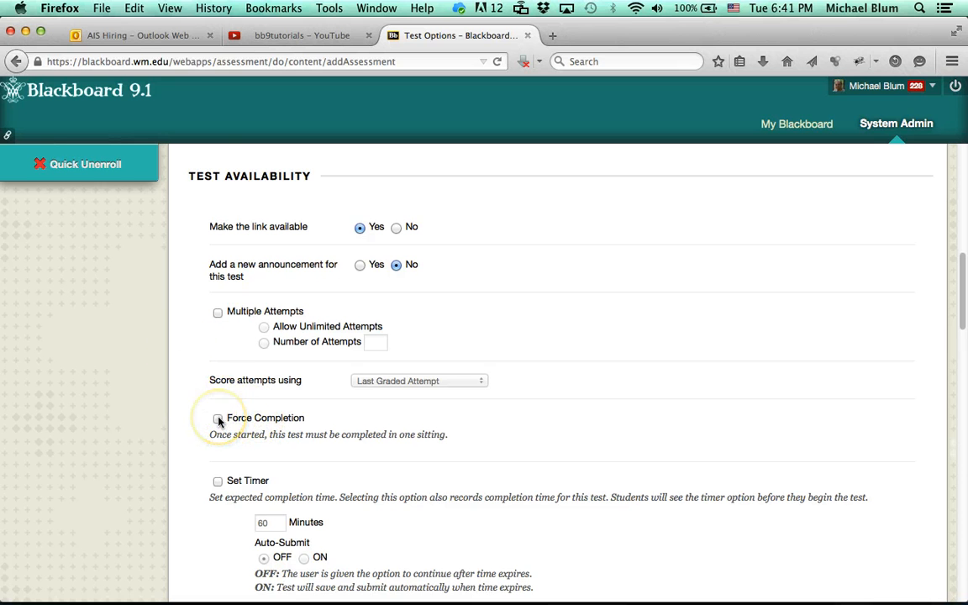
scroll(219, 422, down, 2)
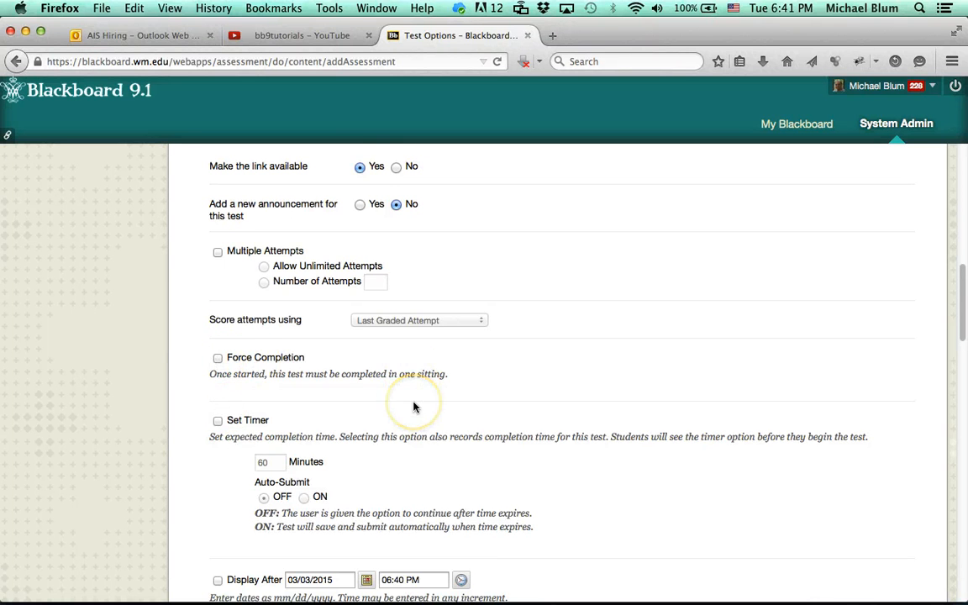
scroll(413, 407, down, 3)
click(218, 339)
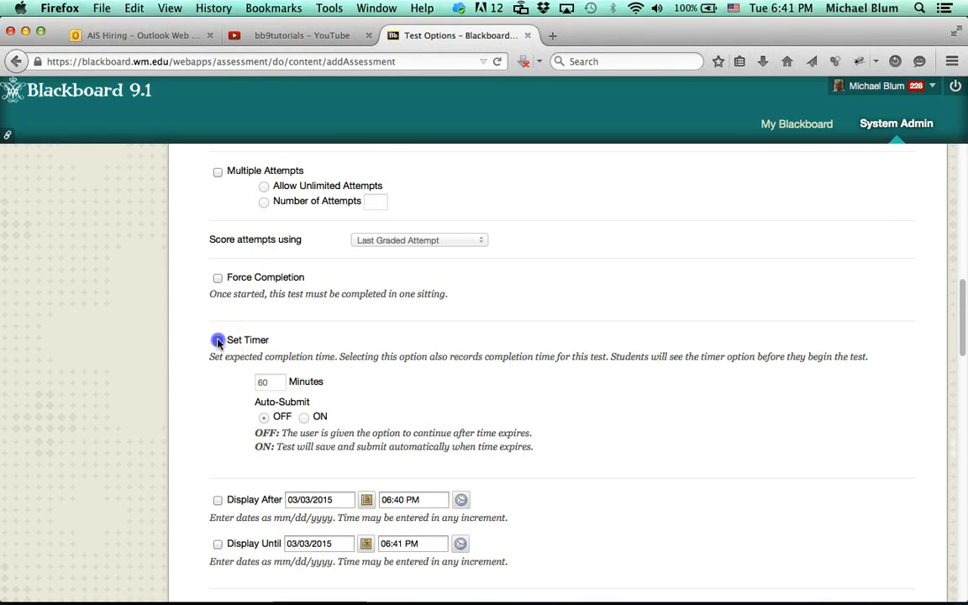
click(274, 382)
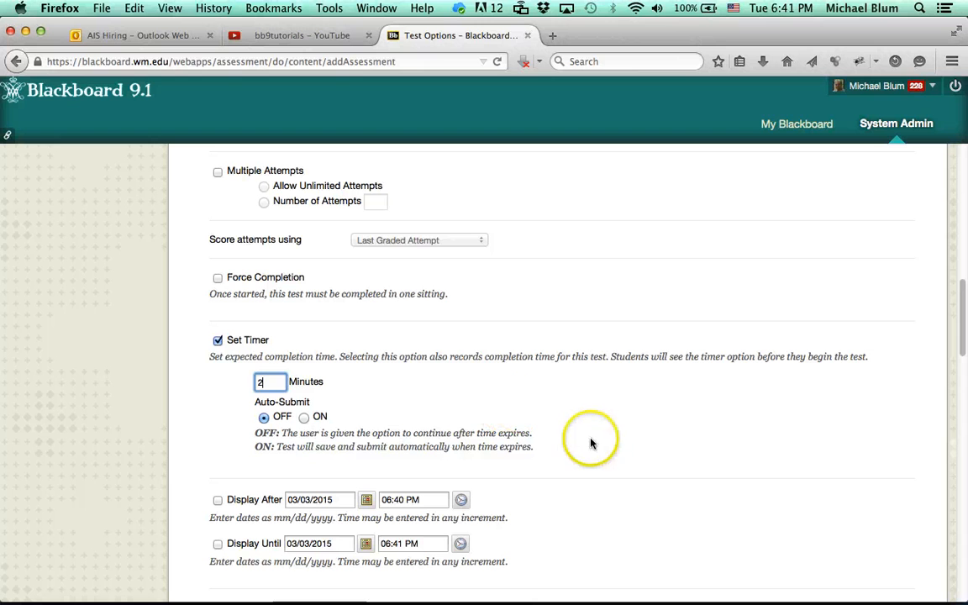
click(400, 401)
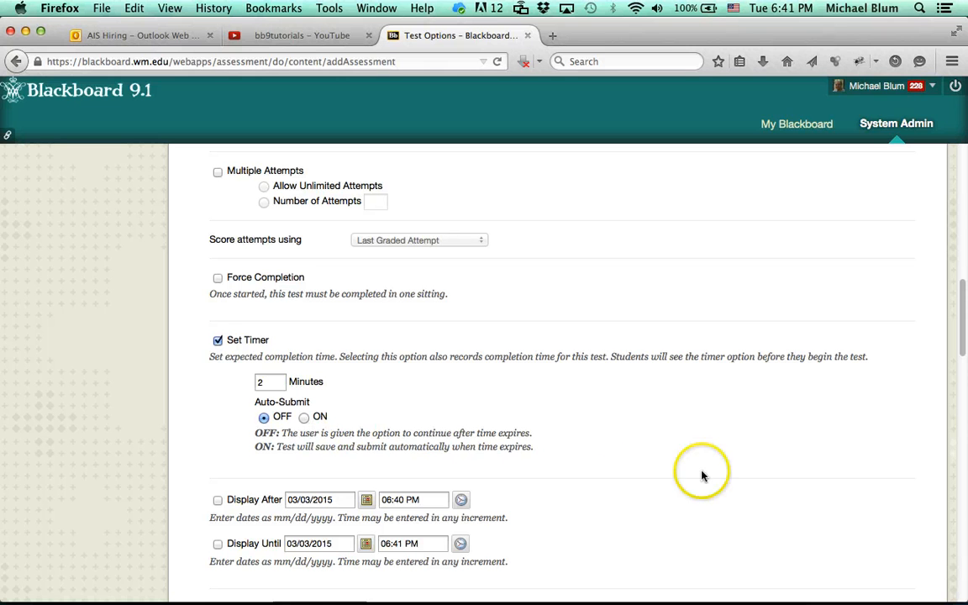
Step: Keep the remaining display, due date, self-assessment, results and presentation settings at their defaults and submit the test options
scroll(727, 477, down, 3)
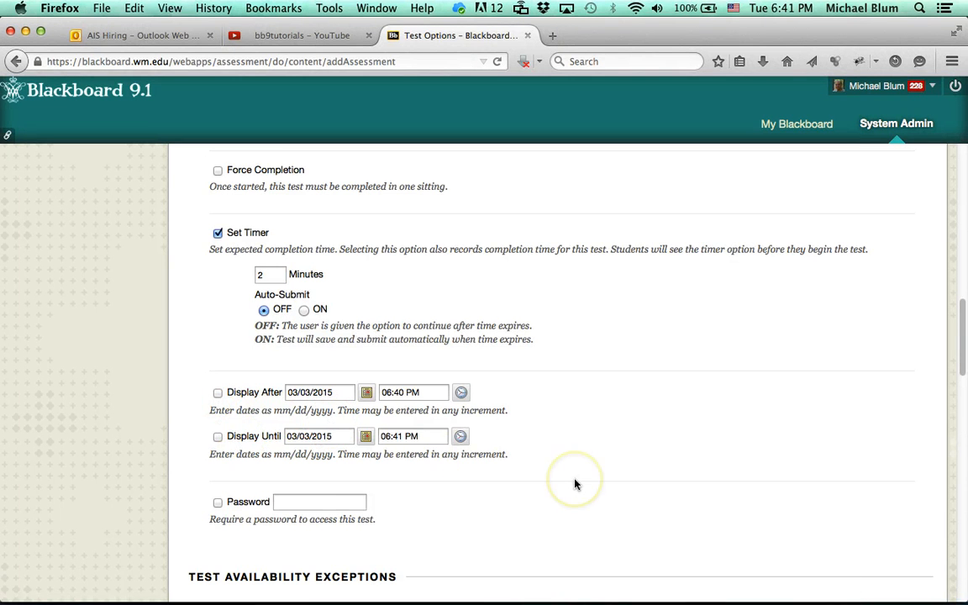
scroll(571, 483, down, 3)
scroll(588, 423, down, 6)
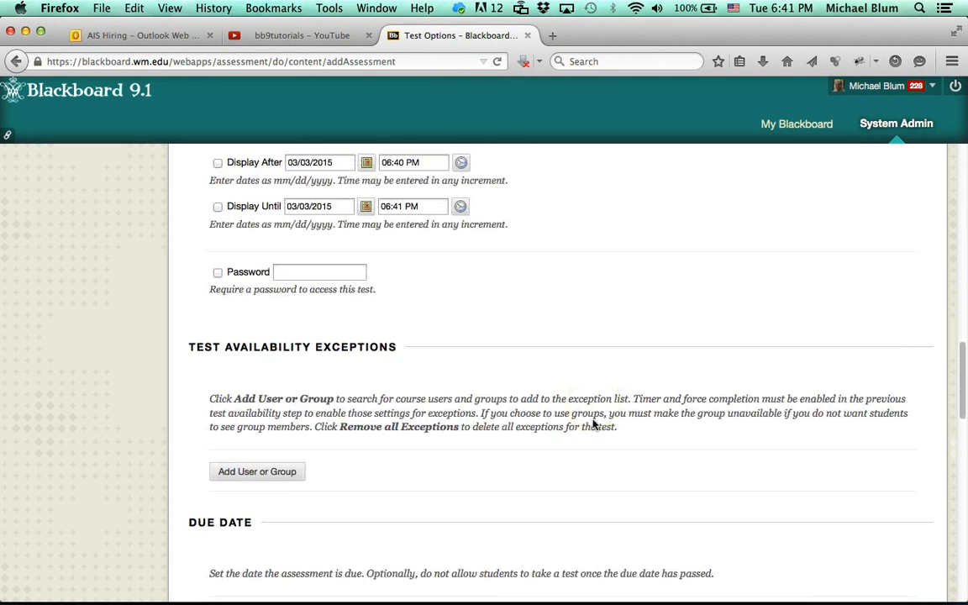
scroll(593, 425, down, 4)
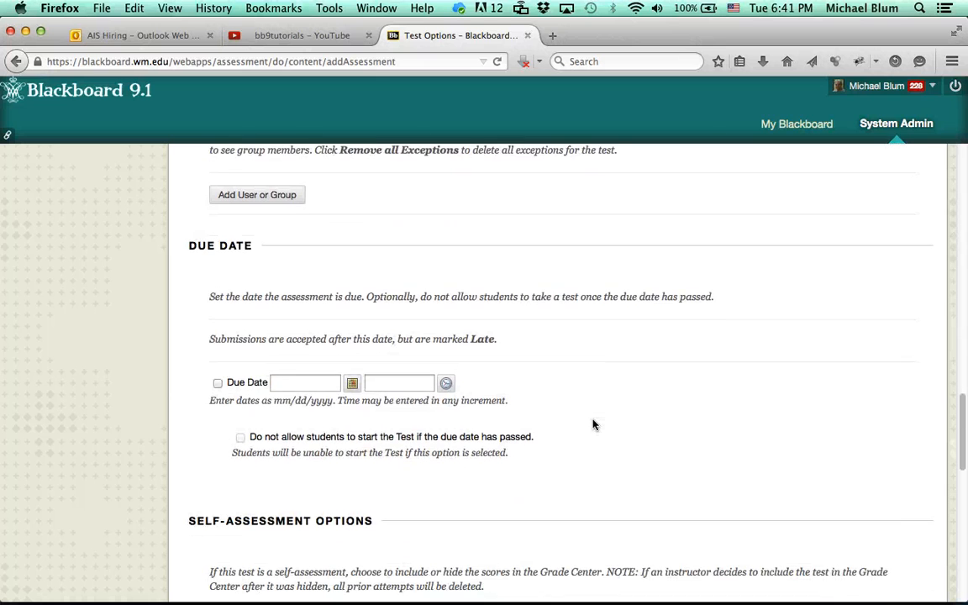
scroll(593, 425, down, 3)
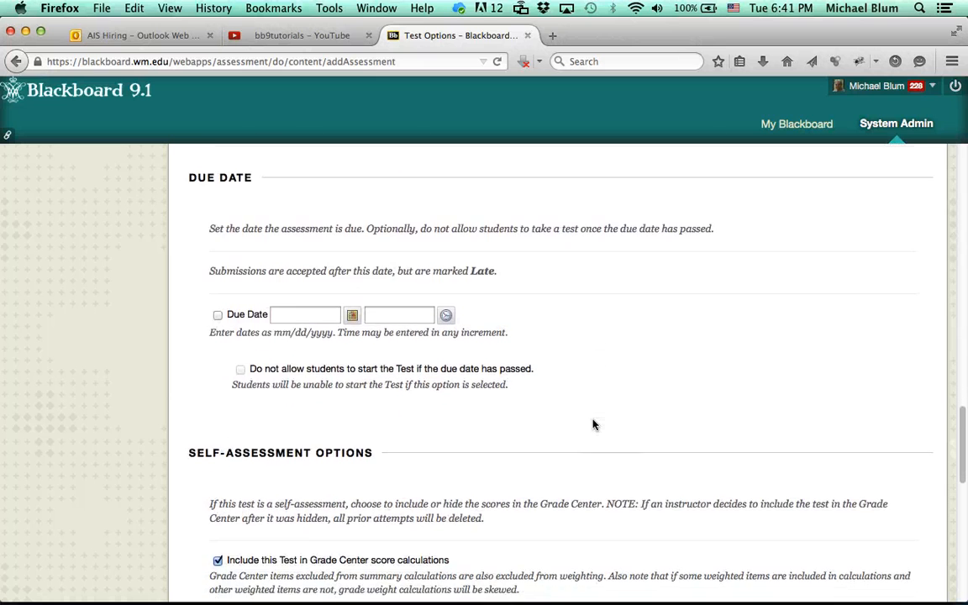
scroll(592, 424, down, 3)
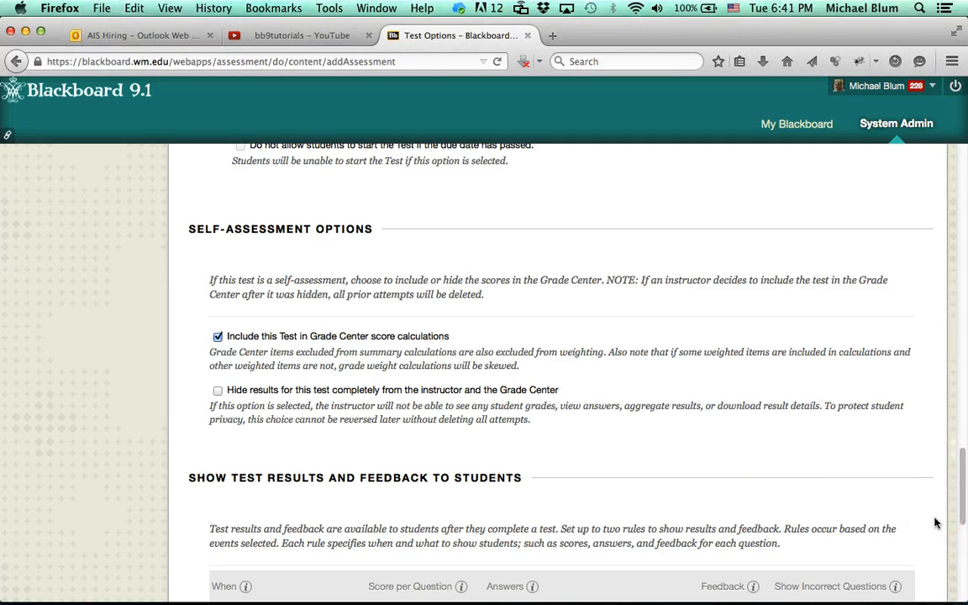
scroll(936, 522, down, 5)
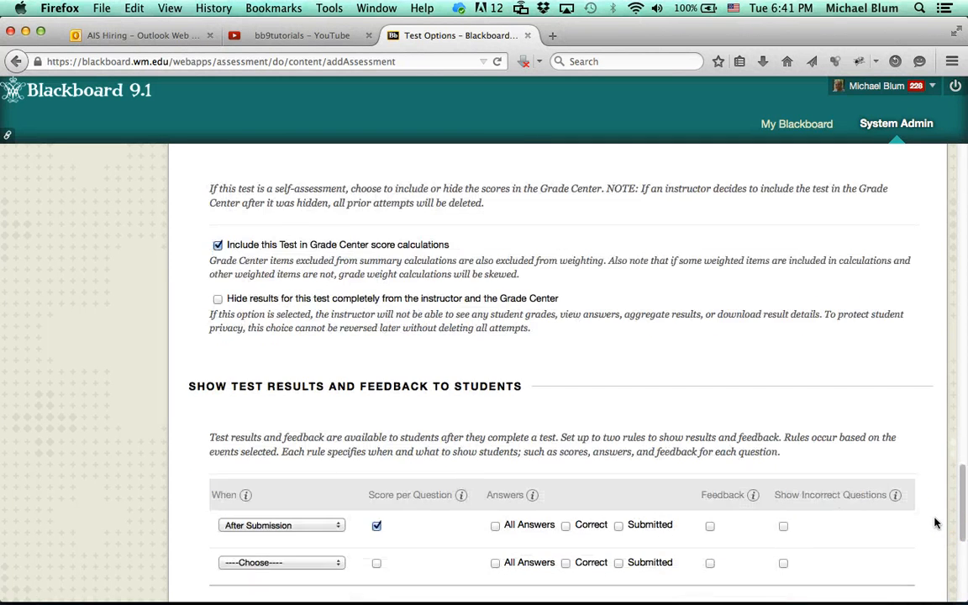
scroll(935, 523, down, 3)
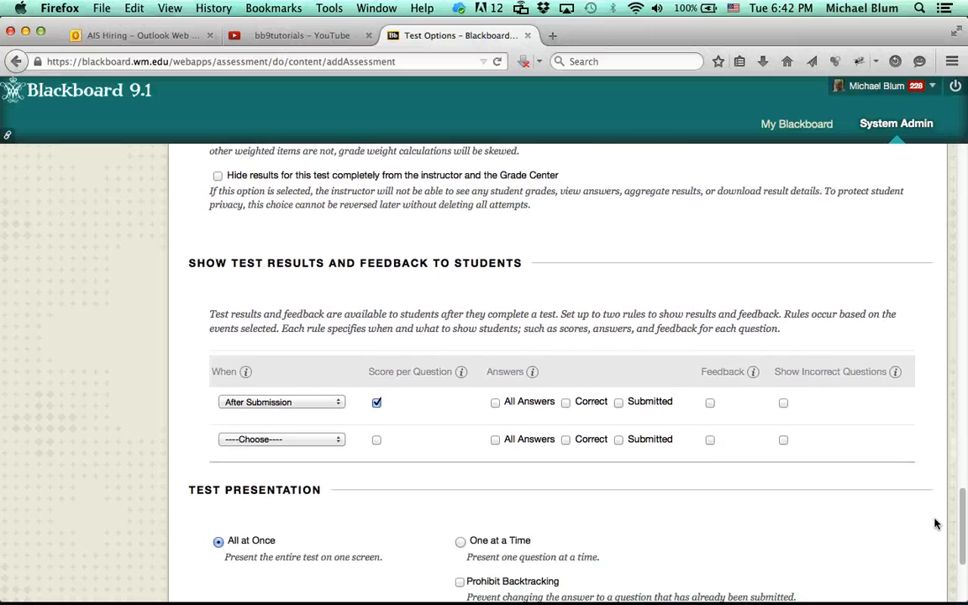
scroll(935, 523, down, 2)
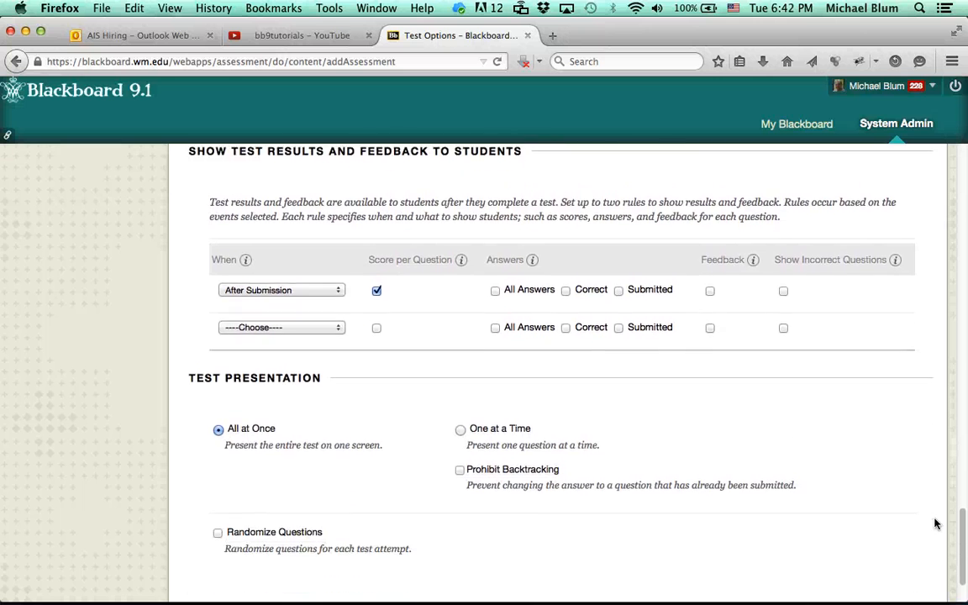
scroll(936, 523, down, 2)
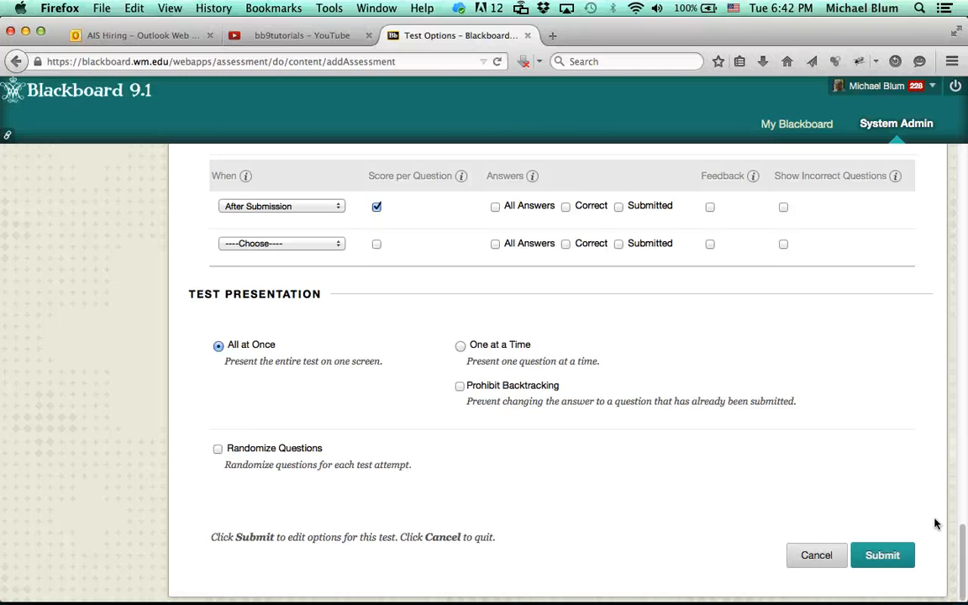
click(883, 559)
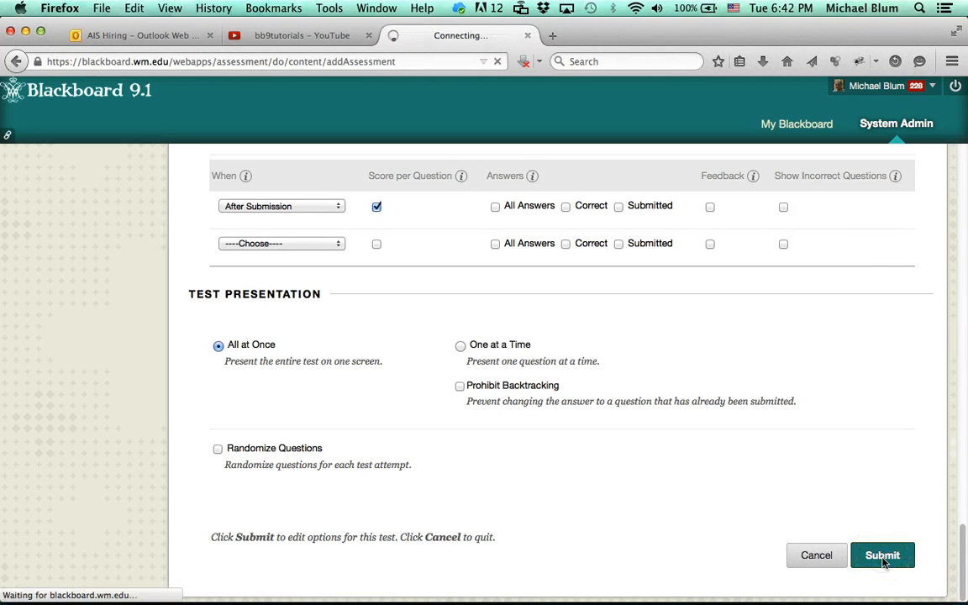